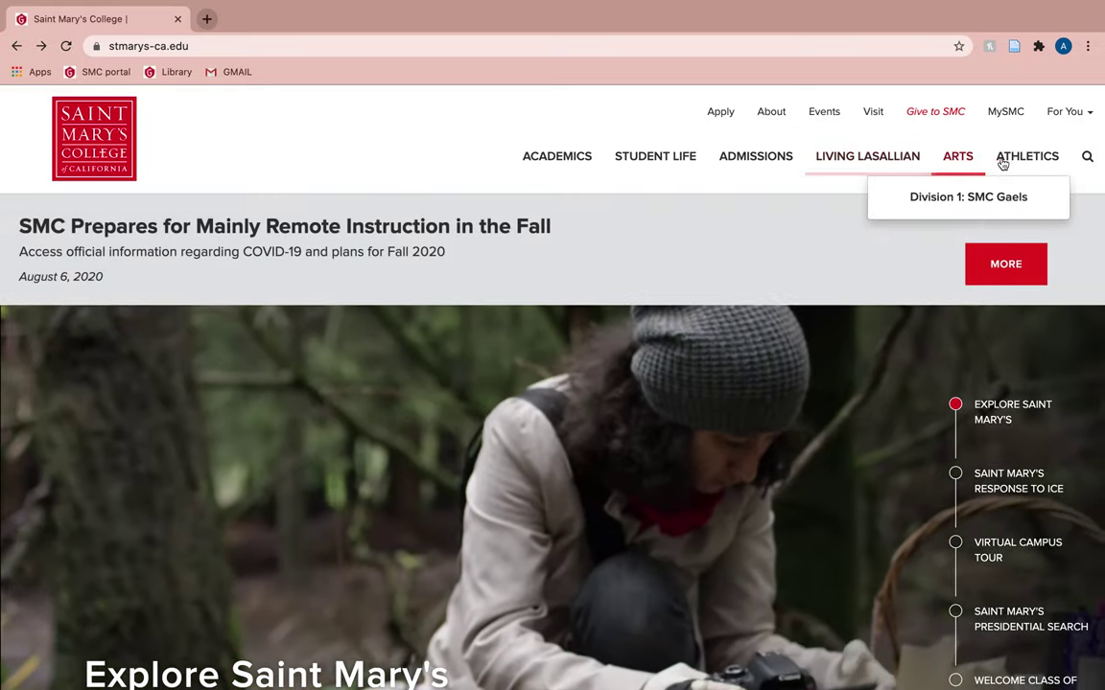
- Search the site for 'forms' to surface the Student Forms and Petitions result
click(1087, 156)
text(forms)
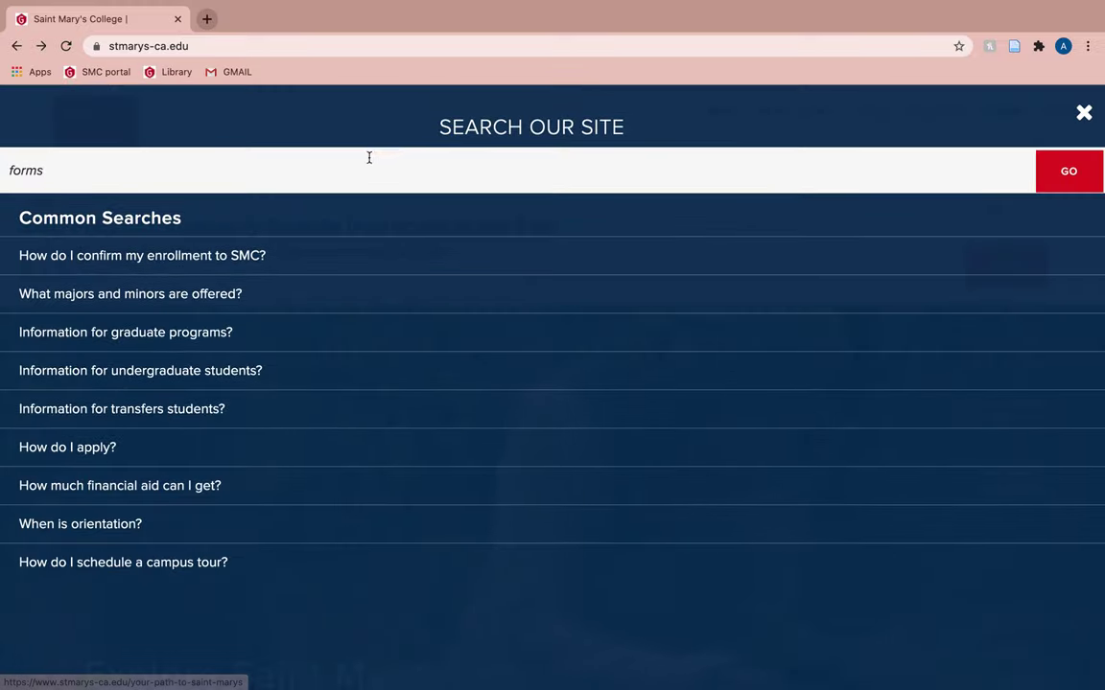
click(360, 168)
key(BackSpace)
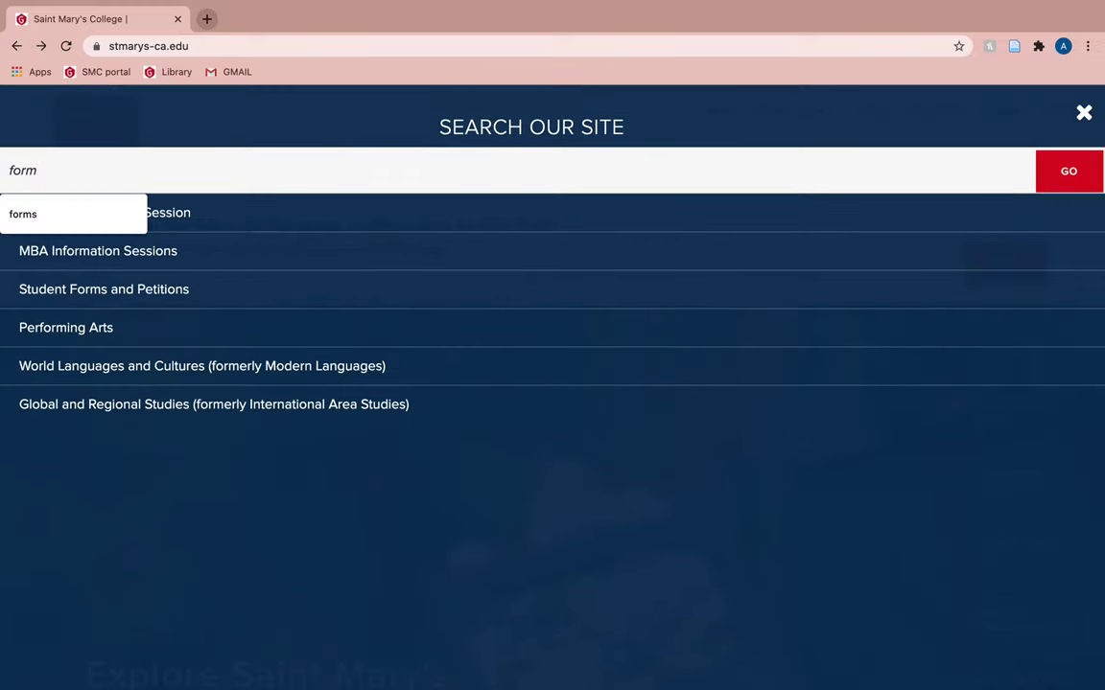
text(s)
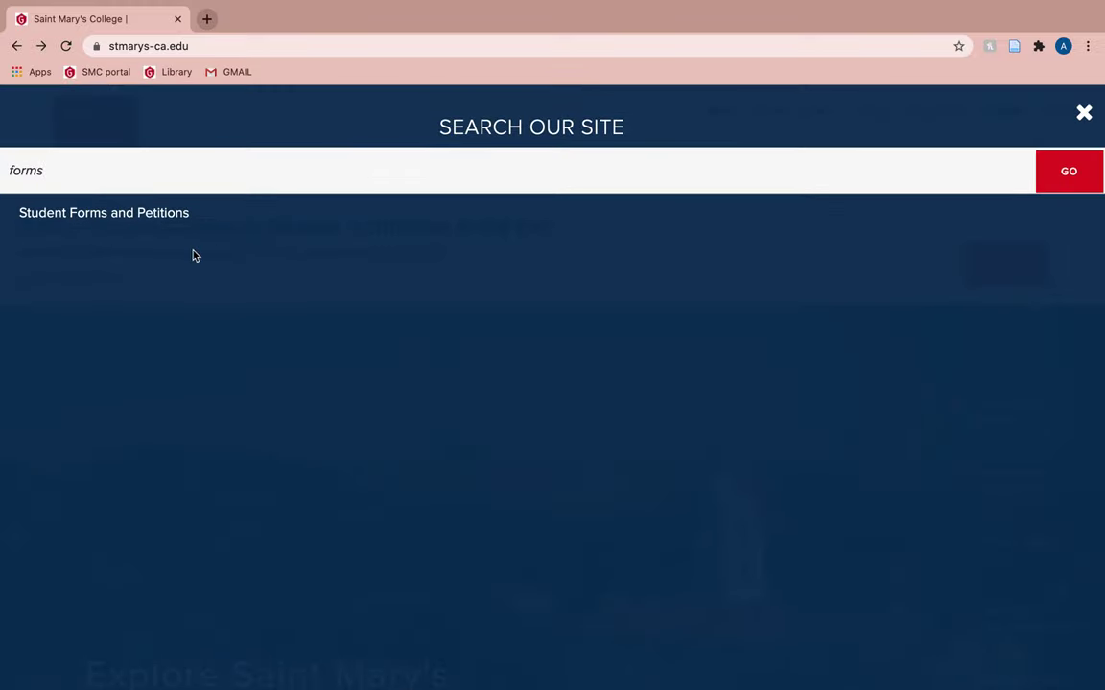
click(124, 215)
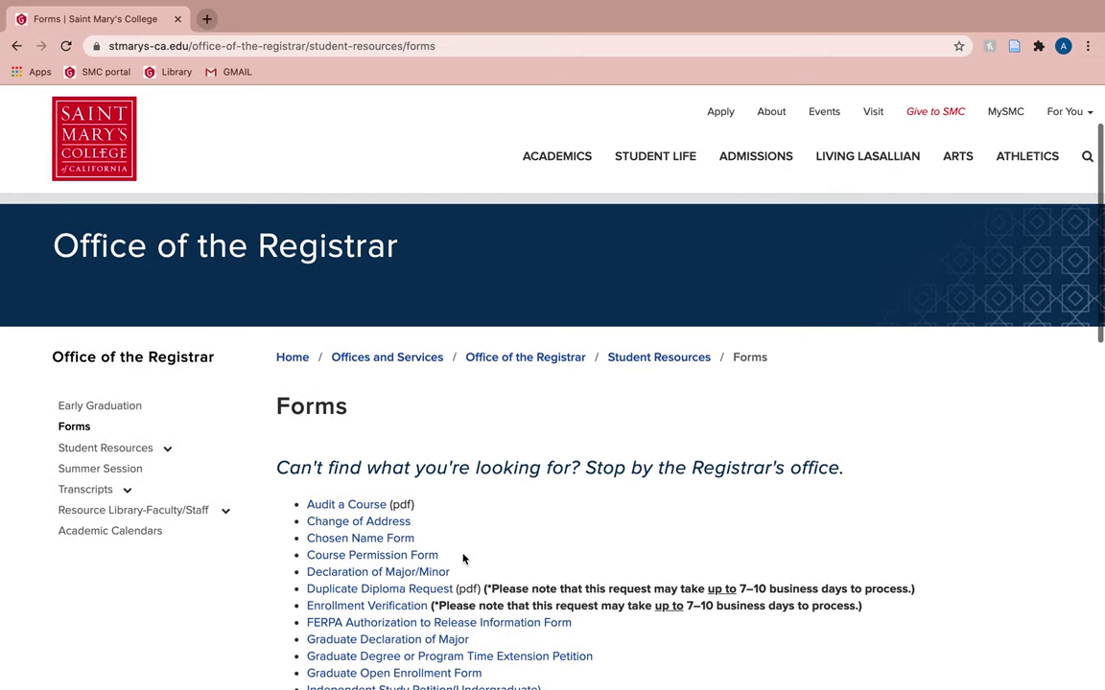
scroll(503, 457, down, 3)
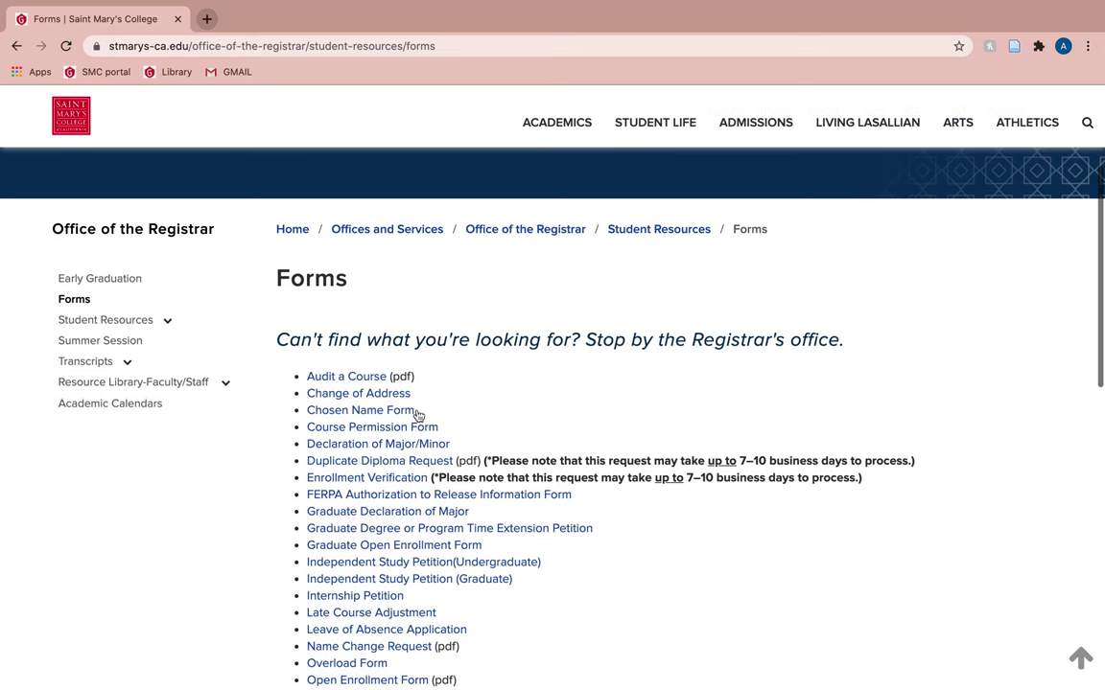
scroll(451, 525, down, 2)
scroll(450, 526, down, 1)
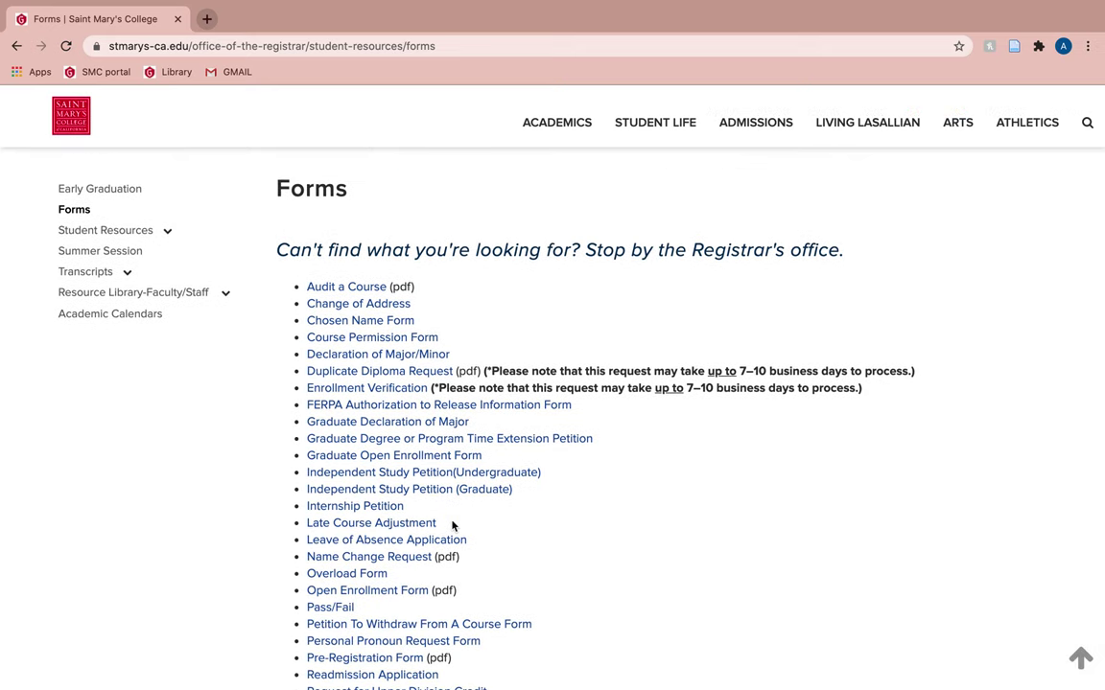
- Open the Declaration of Major/Minor form and scroll down to its Major field
click(375, 354)
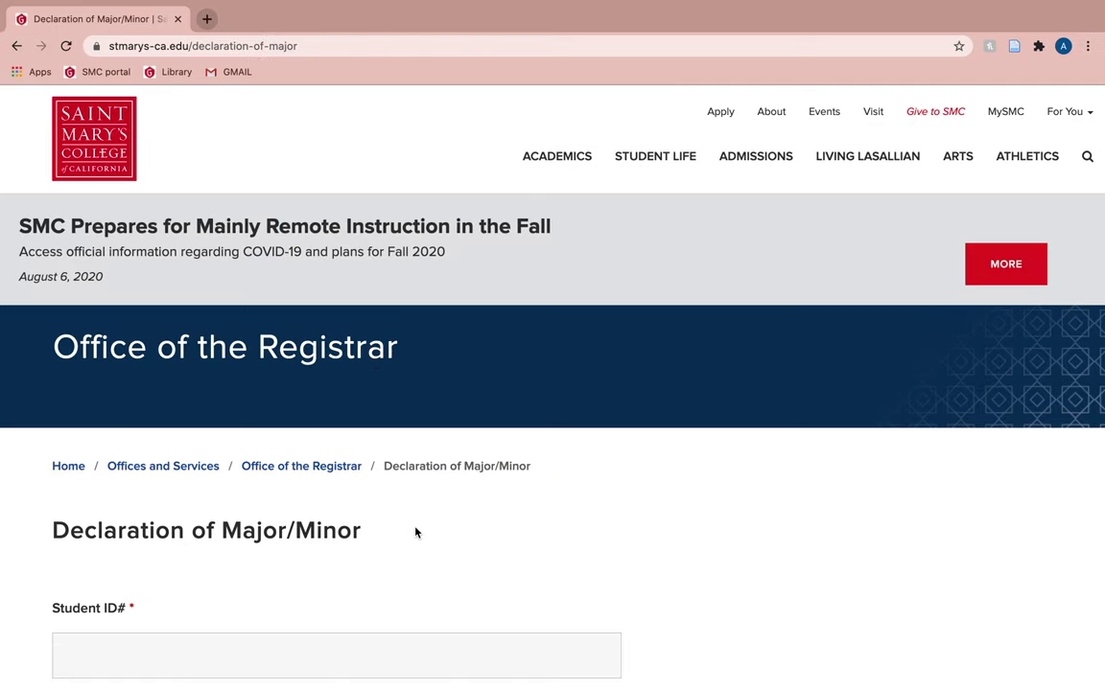
scroll(416, 533, down, 2)
scroll(415, 532, down, 1)
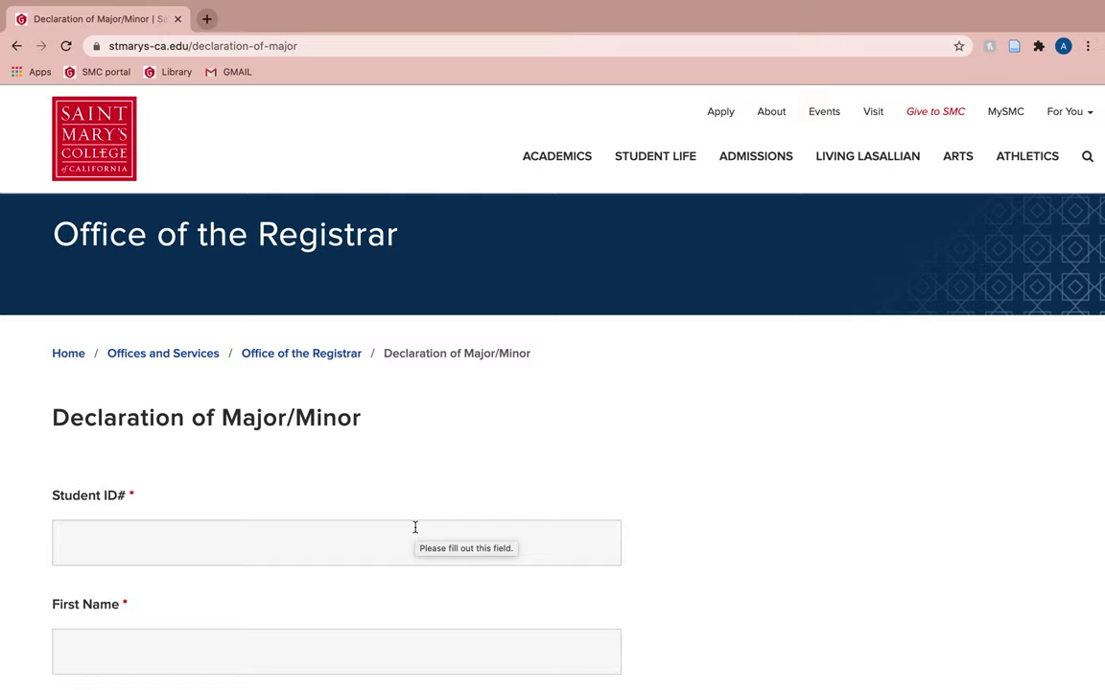
scroll(428, 480, down, 4)
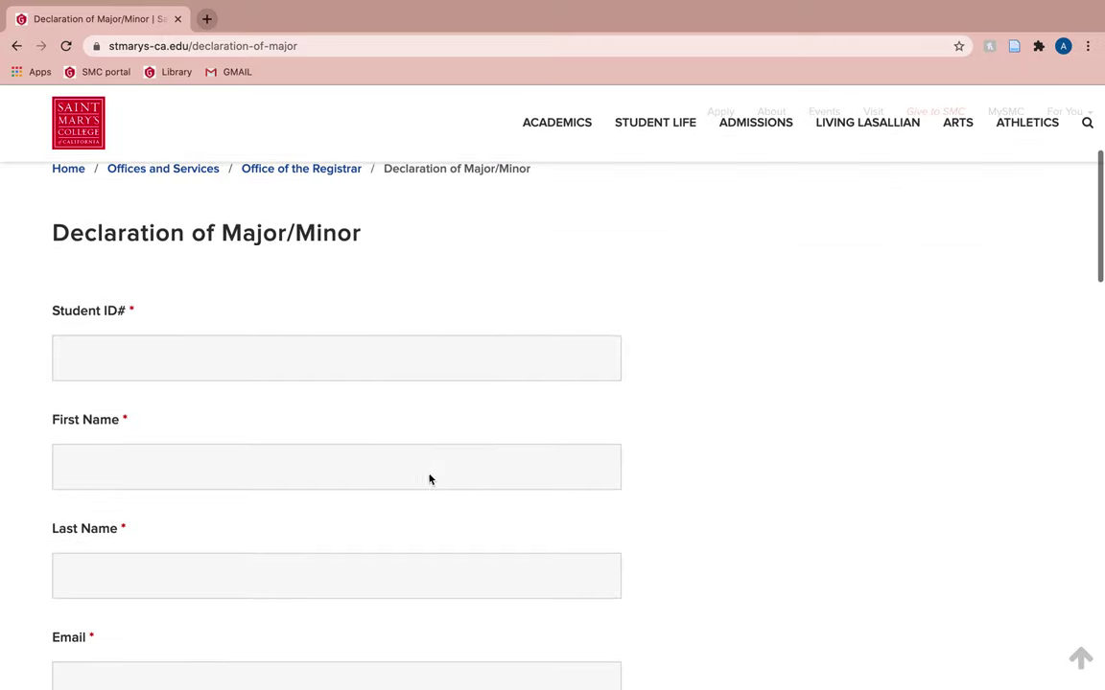
scroll(429, 479, down, 1)
scroll(428, 479, down, 5)
scroll(429, 474, down, 5)
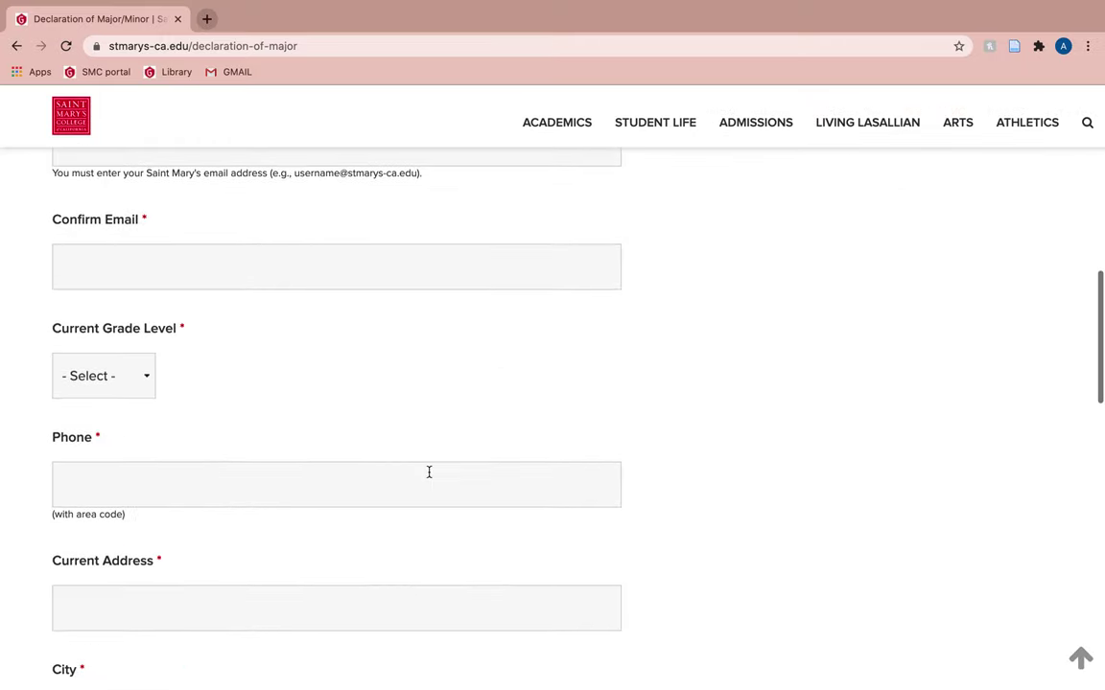
scroll(429, 472, down, 5)
scroll(428, 474, down, 5)
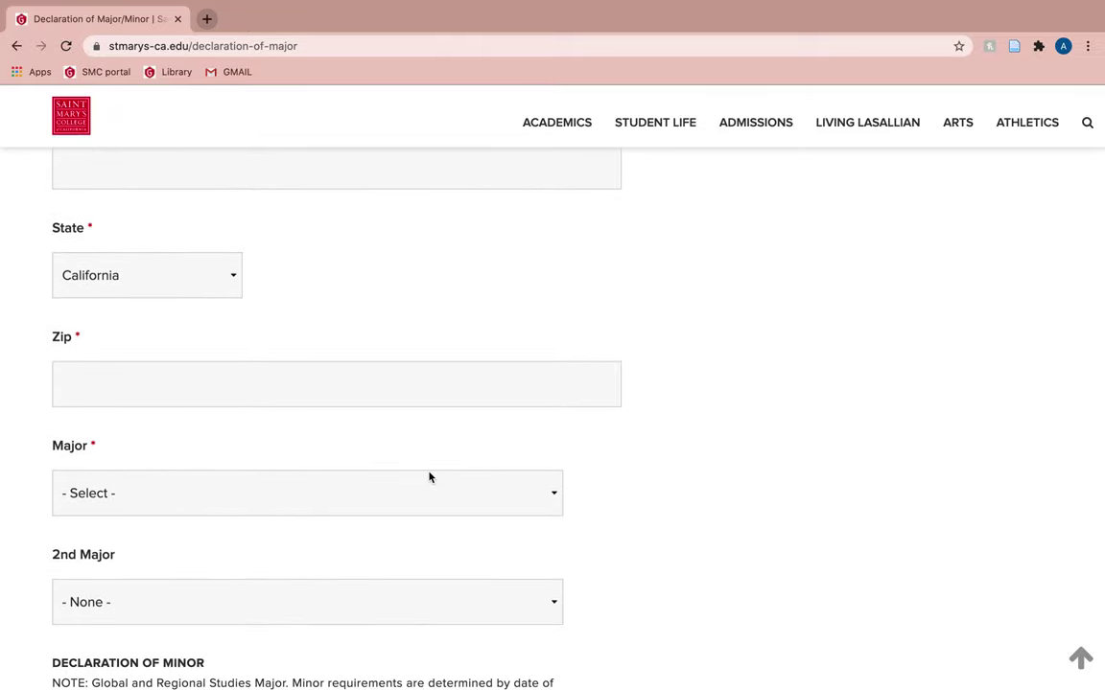
scroll(429, 476, down, 3)
scroll(429, 477, down, 1)
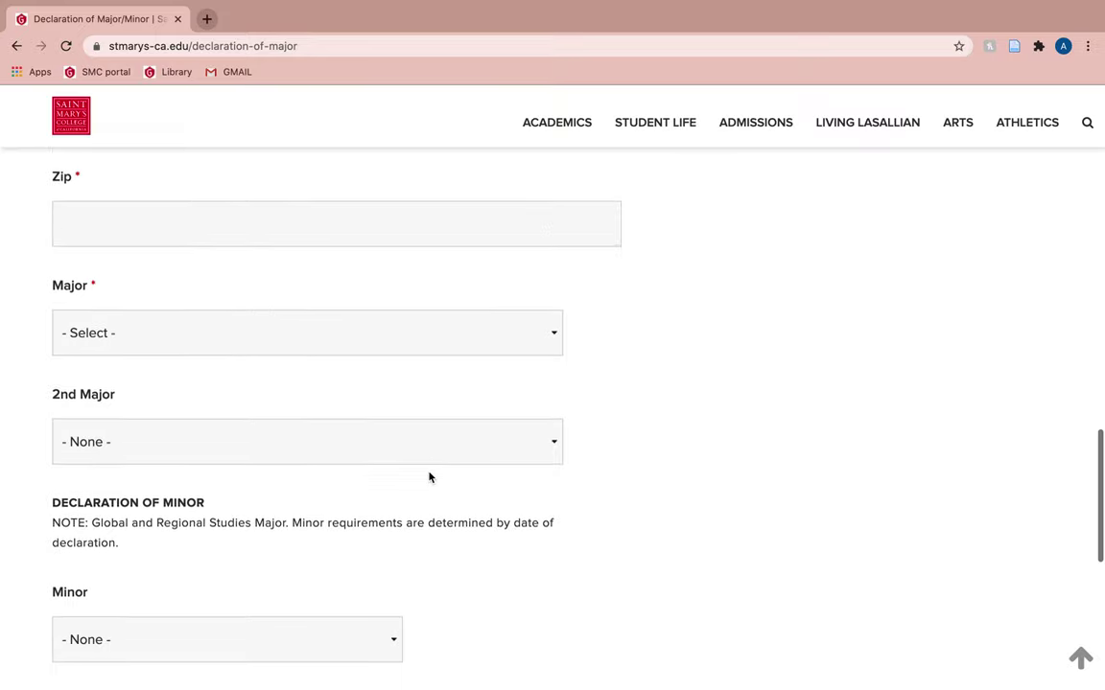
scroll(428, 476, down, 2)
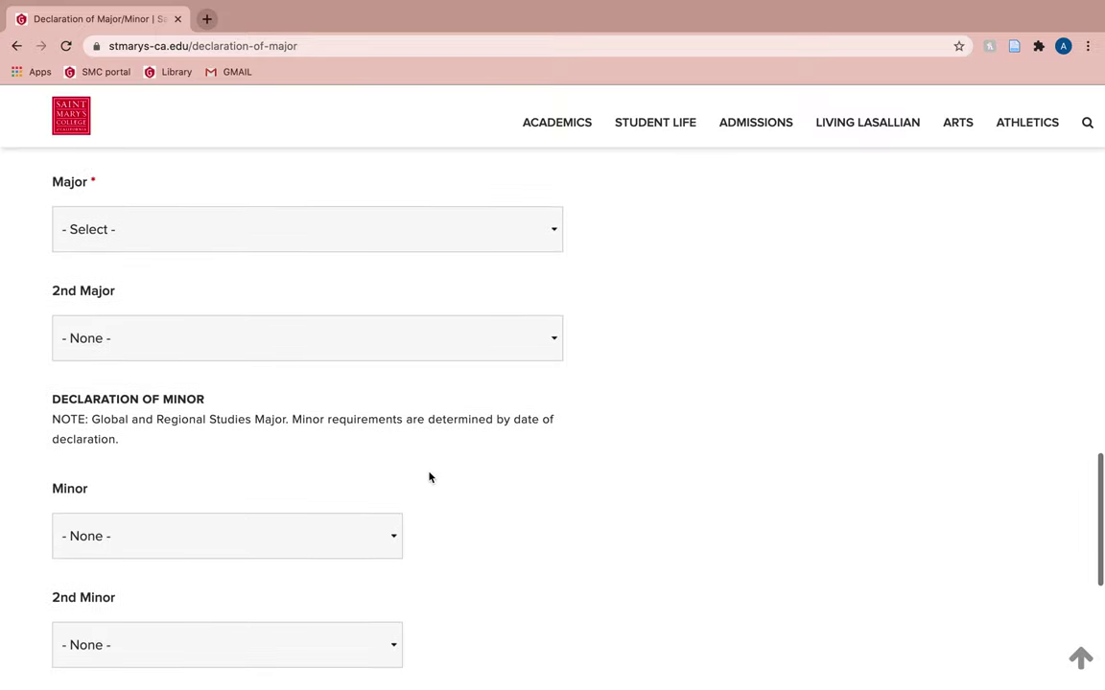
- Pick Accounting as the major and Art: Art Practice as the minor
click(322, 228)
click(316, 269)
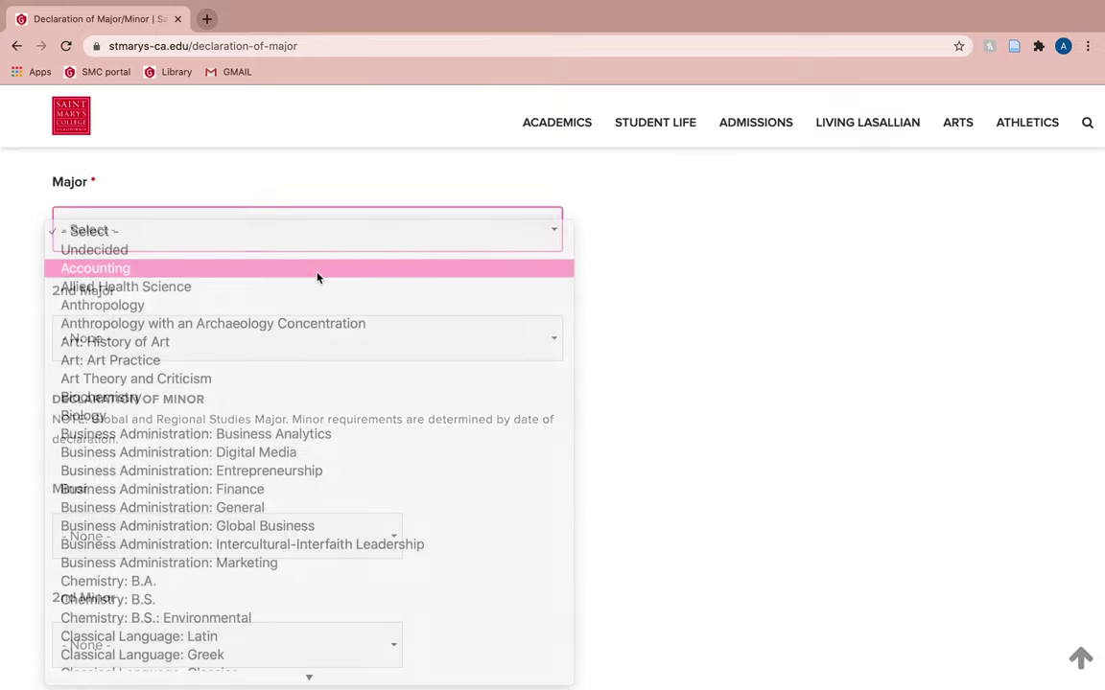
click(267, 540)
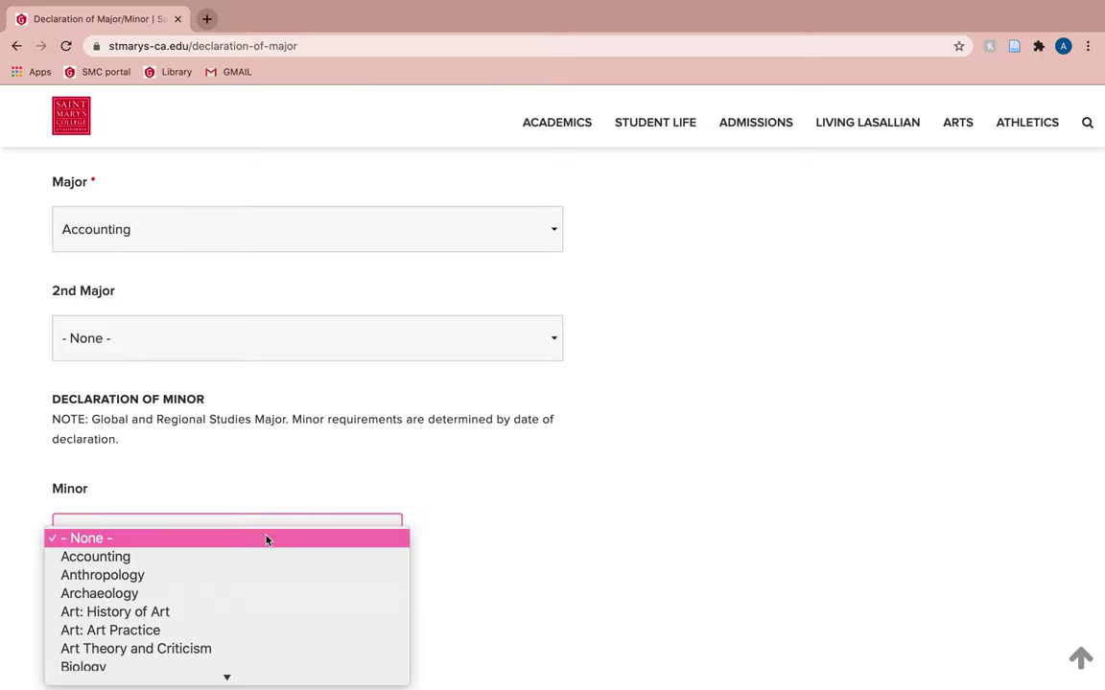
click(249, 637)
scroll(249, 644, down, 3)
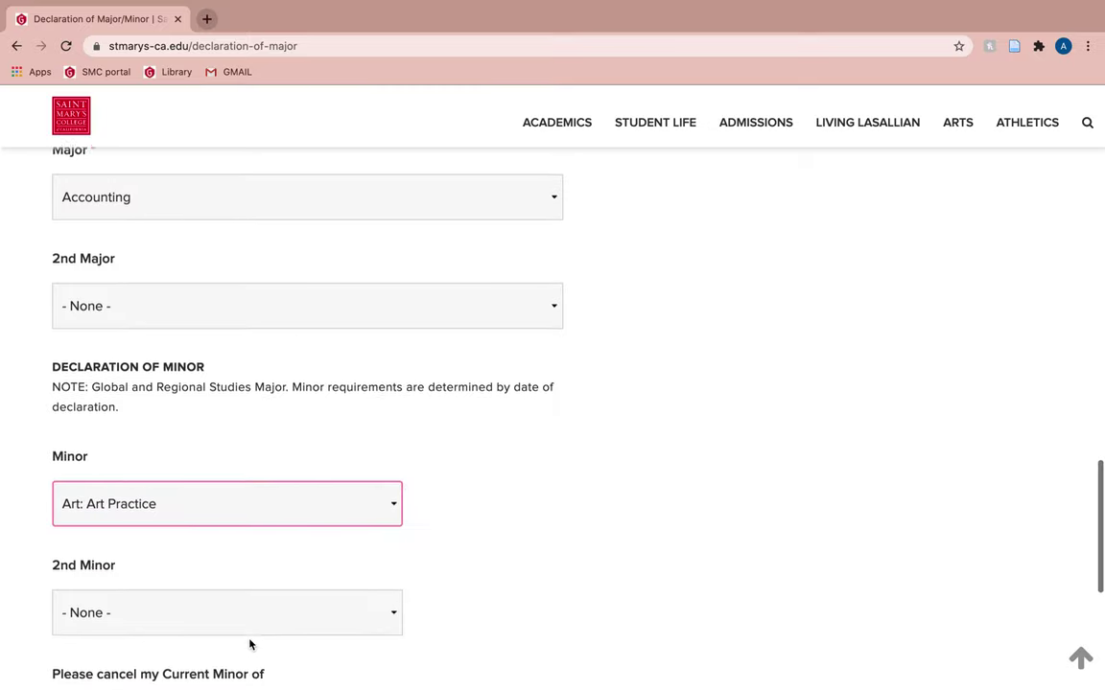
scroll(381, 587, down, 5)
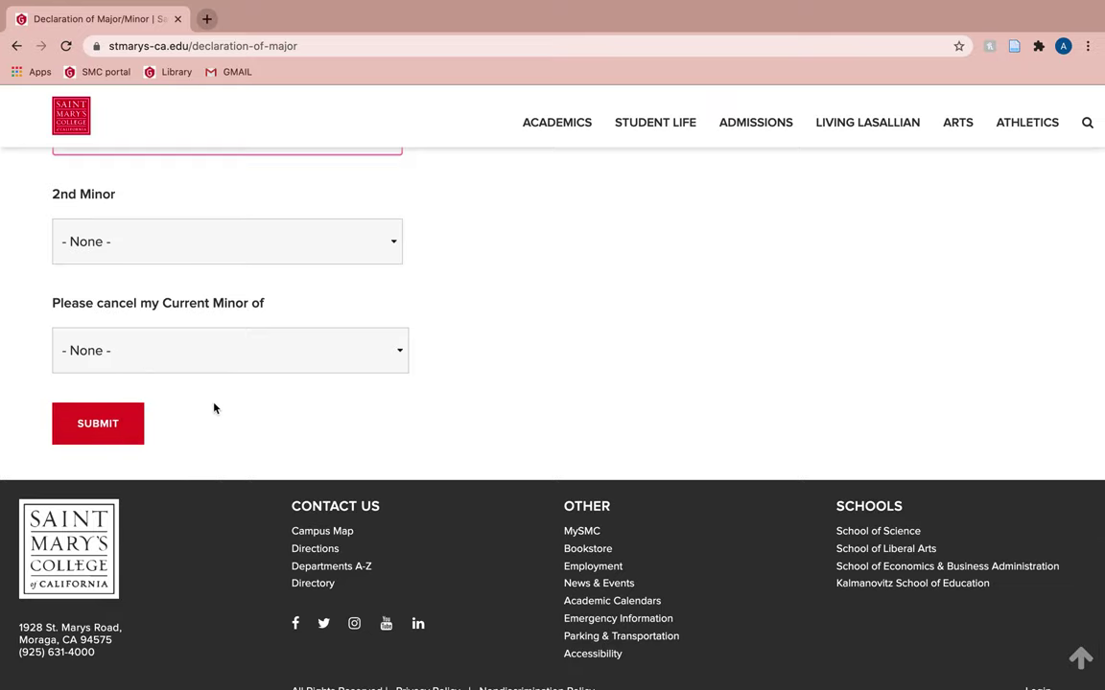
scroll(557, 404, up, 2)
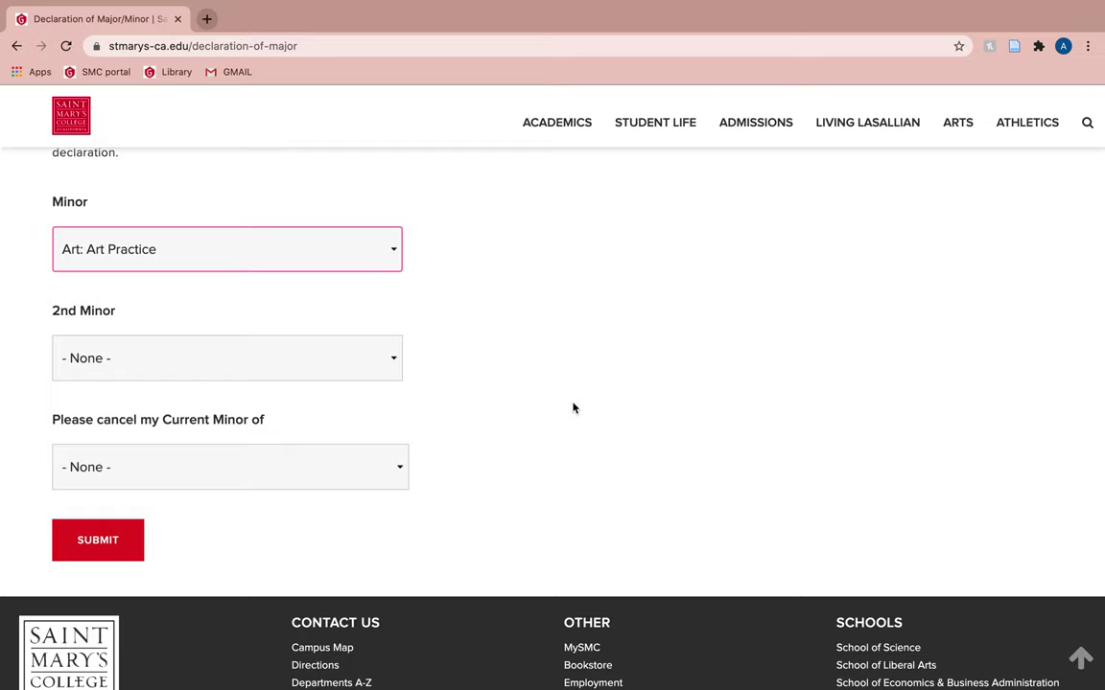
scroll(572, 409, up, 2)
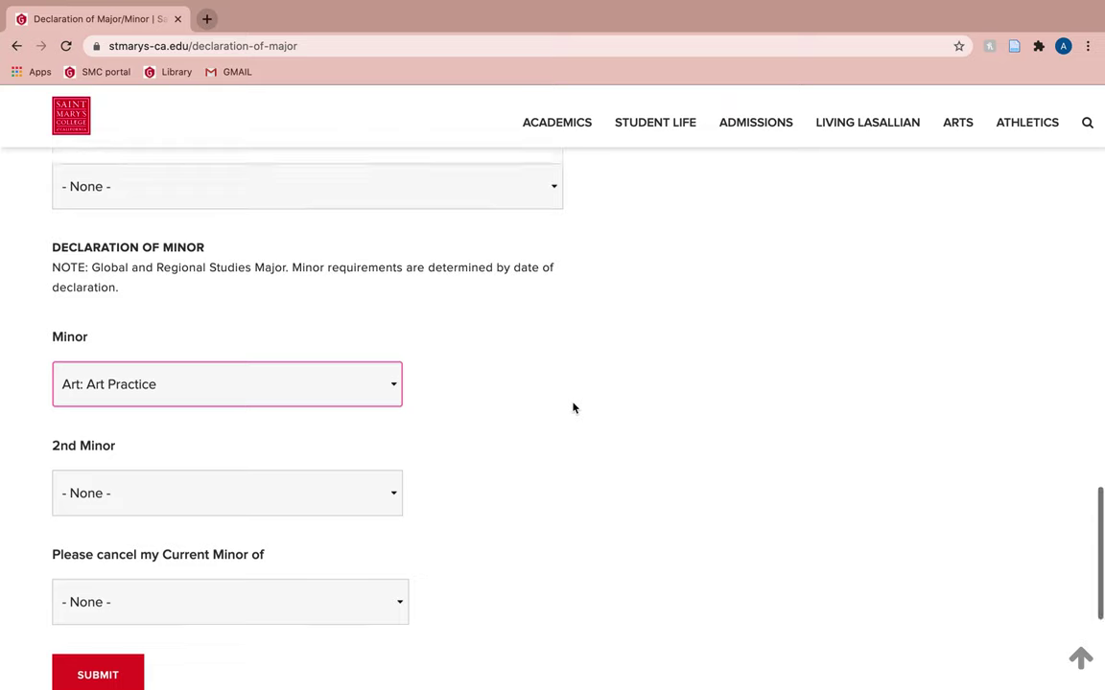
scroll(572, 409, up, 2)
scroll(573, 408, up, 1)
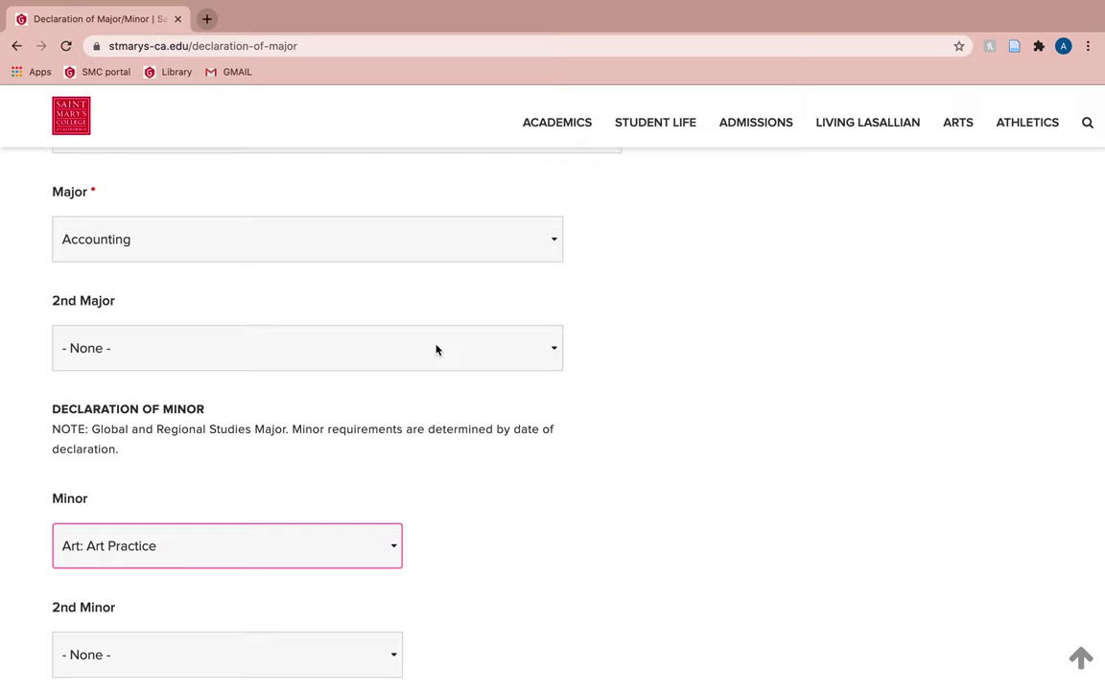
- Set the minor back to '- None -', leaving the cancel-minor list unchanged
scroll(436, 350, up, 2)
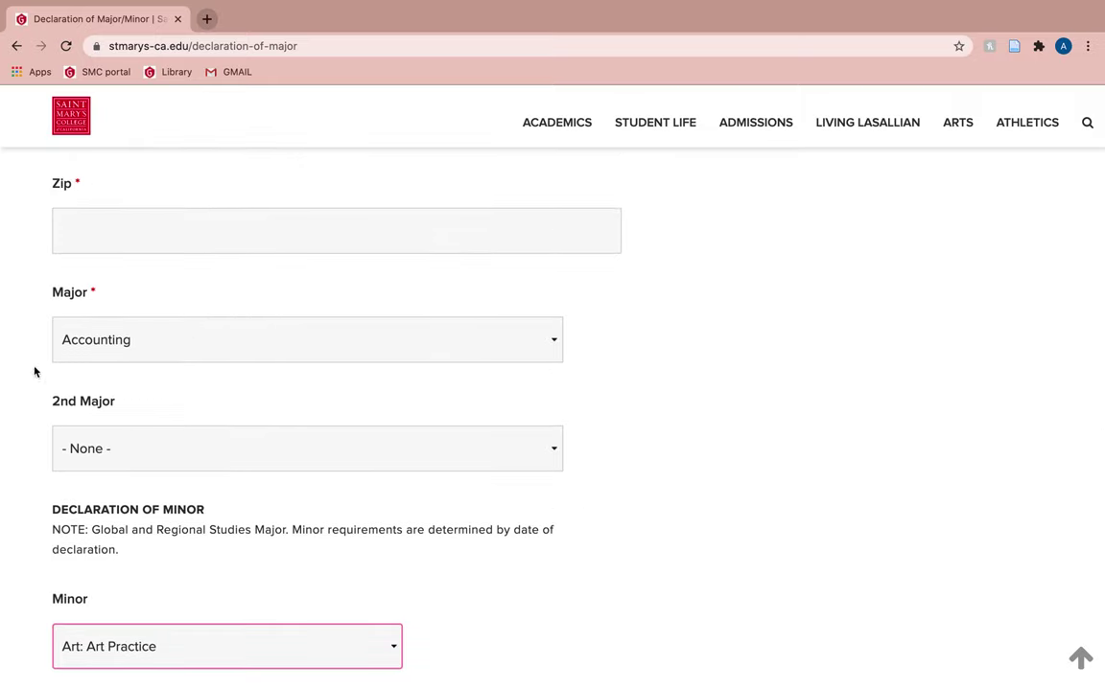
scroll(101, 412, down, 4)
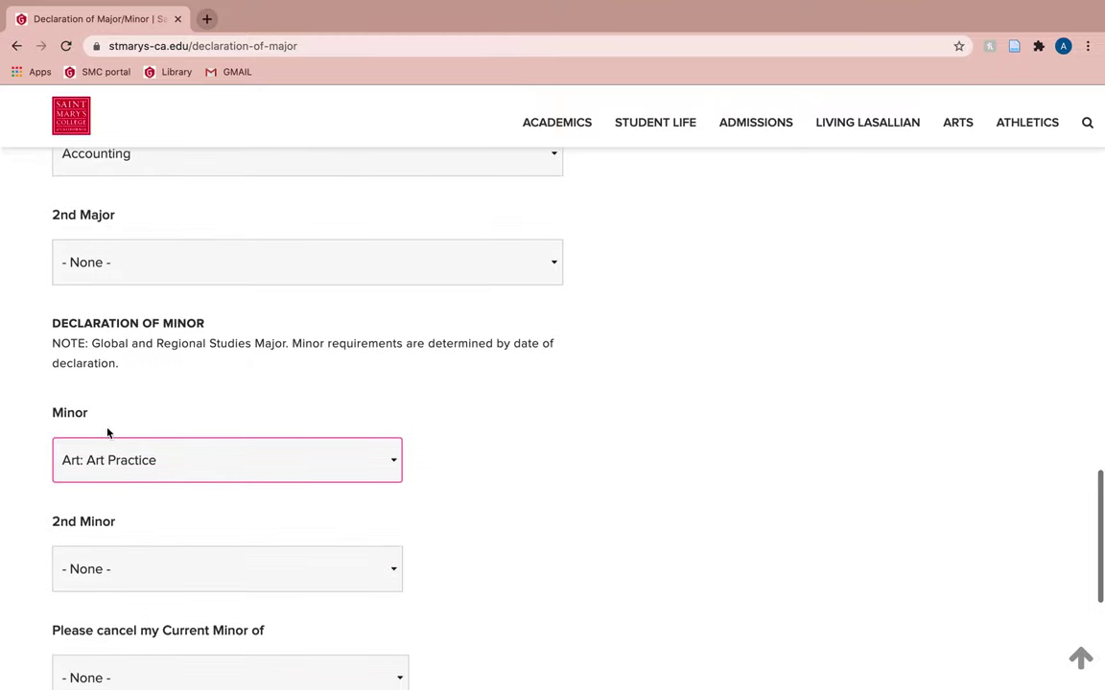
scroll(129, 565, down, 2)
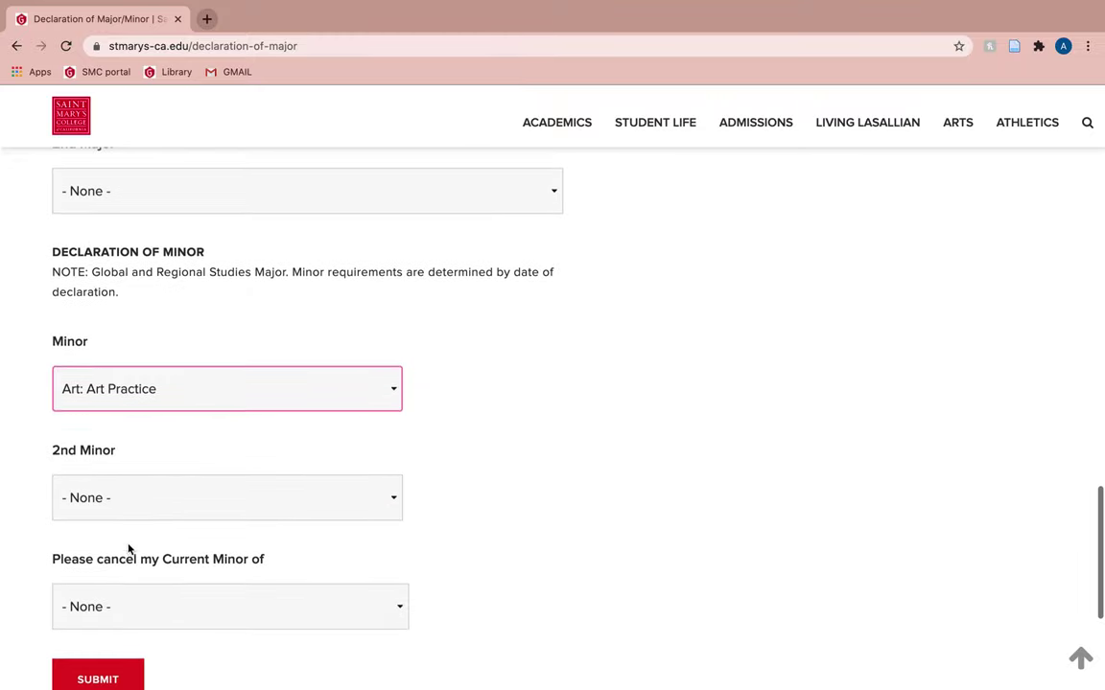
click(144, 388)
click(143, 301)
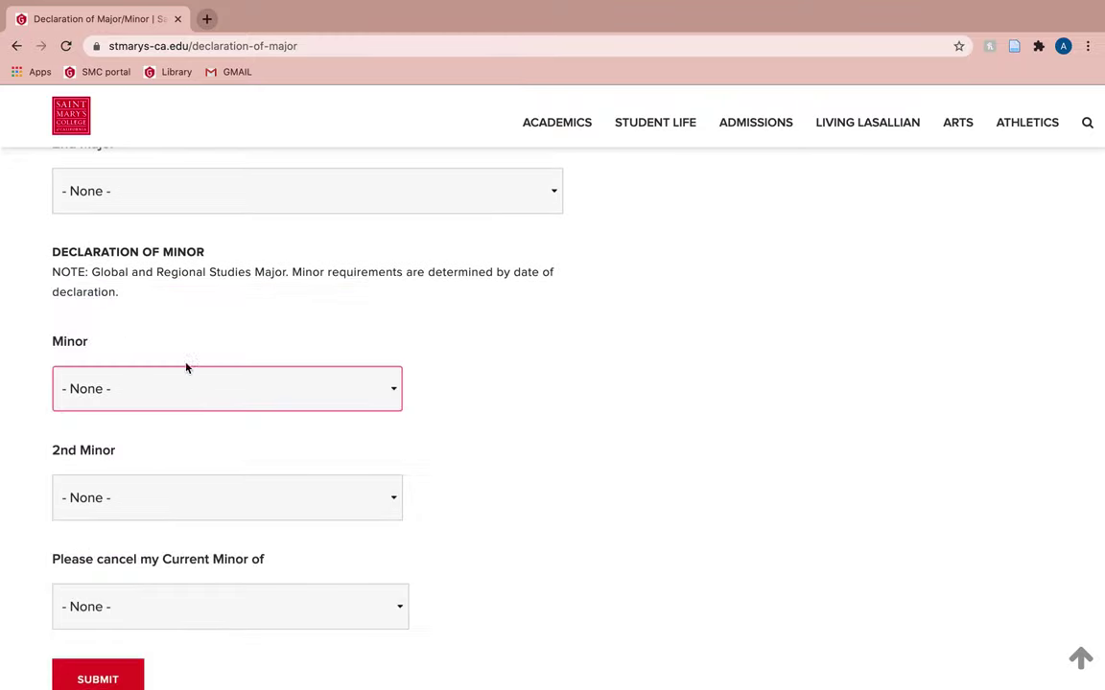
click(195, 619)
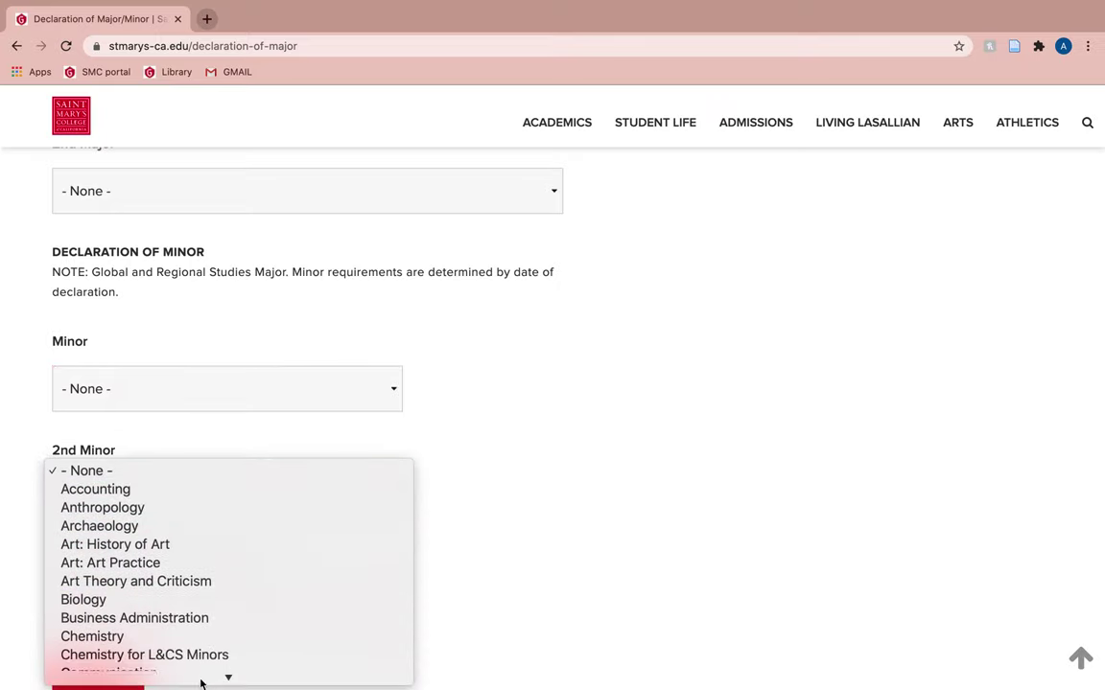
click(523, 470)
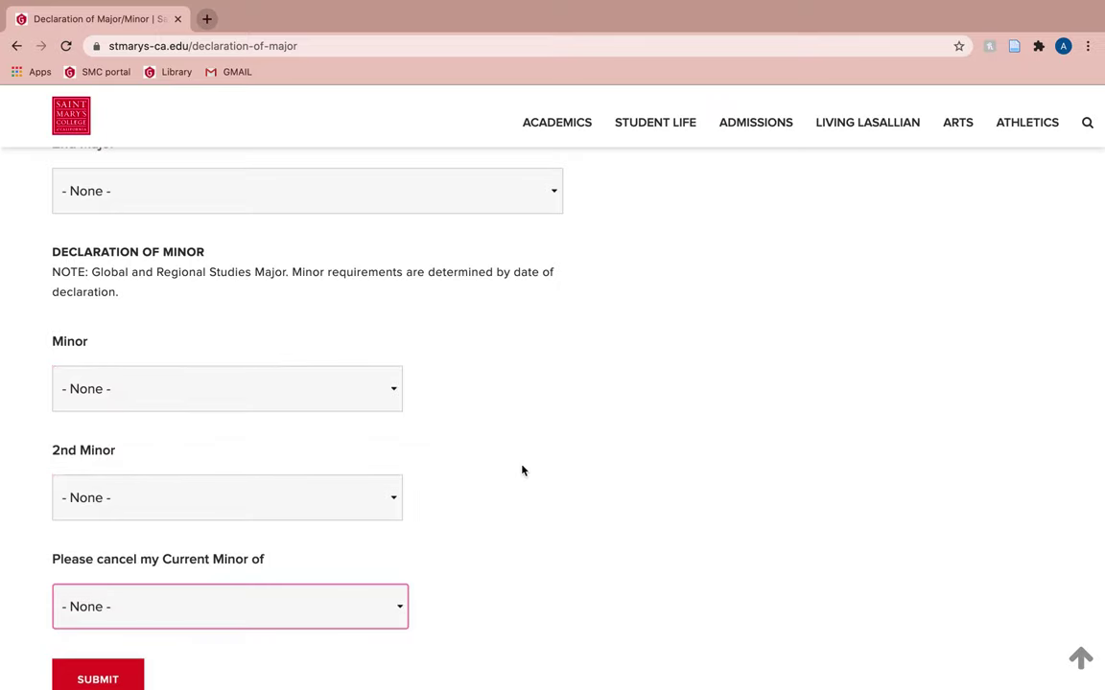
scroll(522, 470, down, 2)
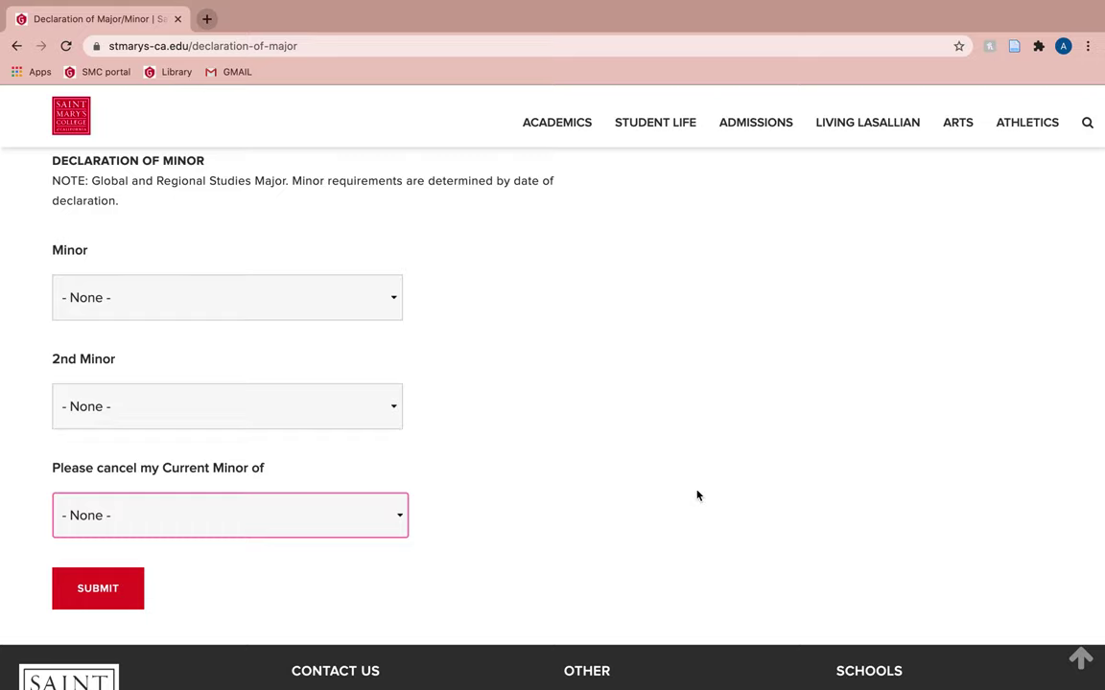
scroll(629, 313, up, 3)
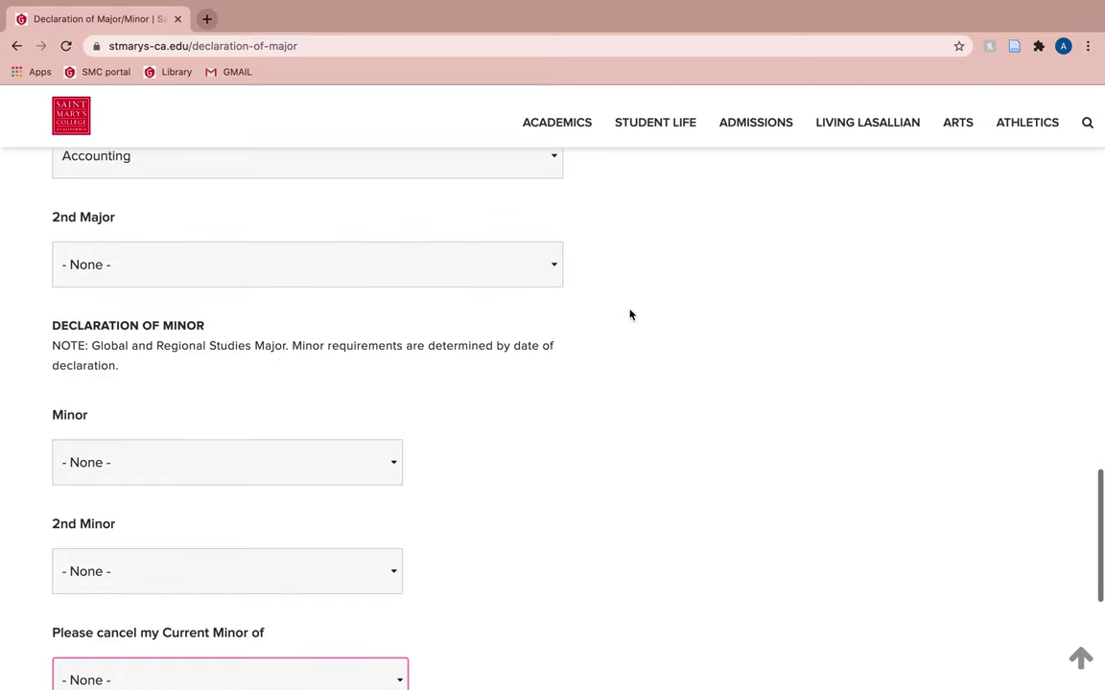
scroll(629, 313, up, 3)
scroll(629, 313, up, 3)
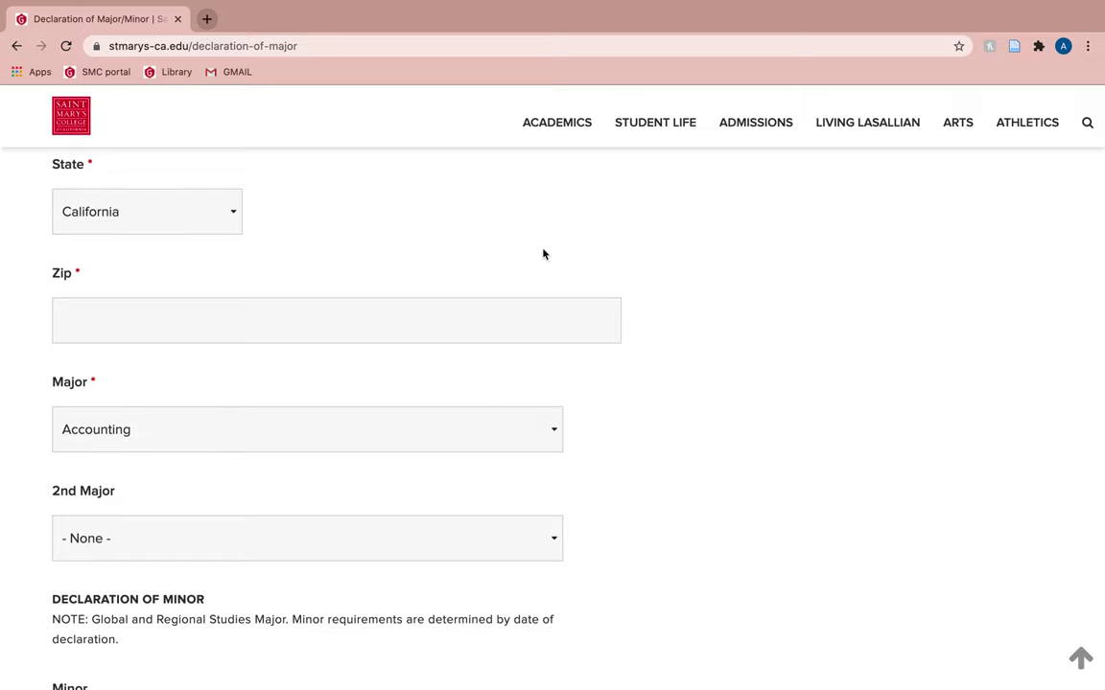
- Reconfirm Accounting as the first major
scroll(672, 497, down, 2)
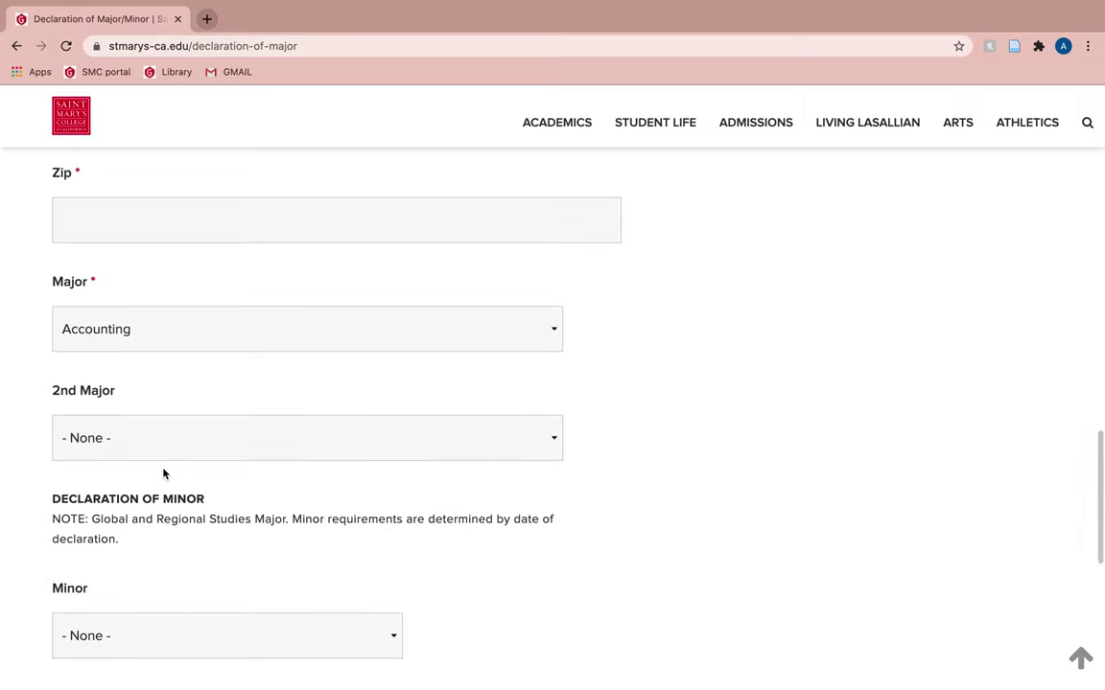
scroll(290, 514, down, 4)
scroll(291, 515, down, 2)
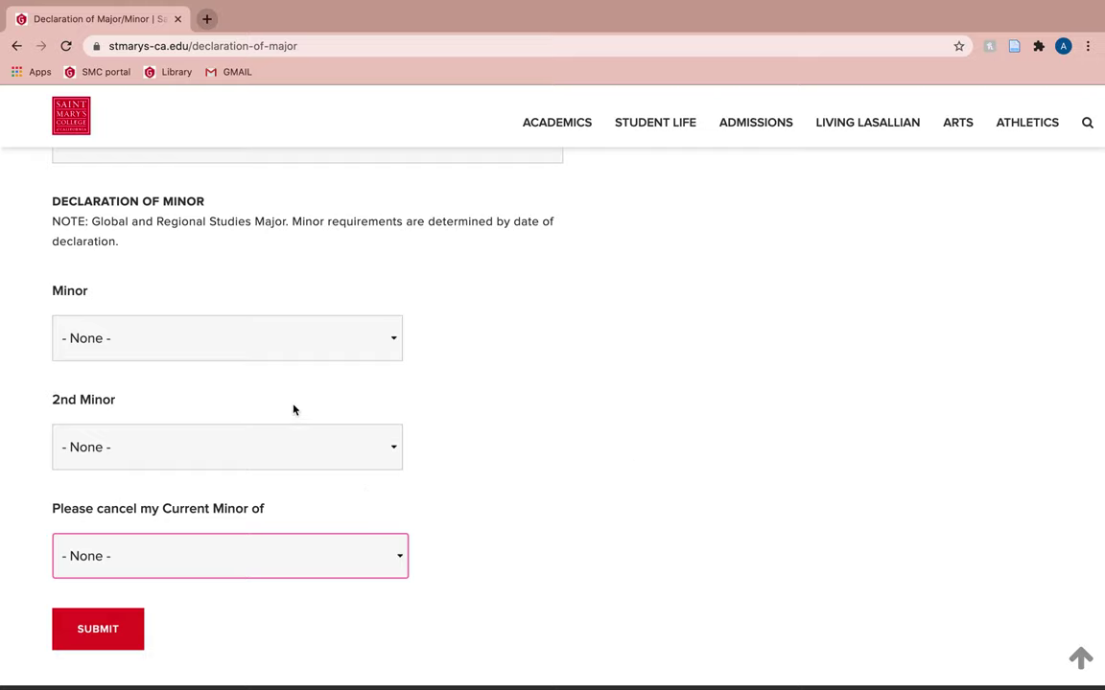
scroll(236, 414, up, 3)
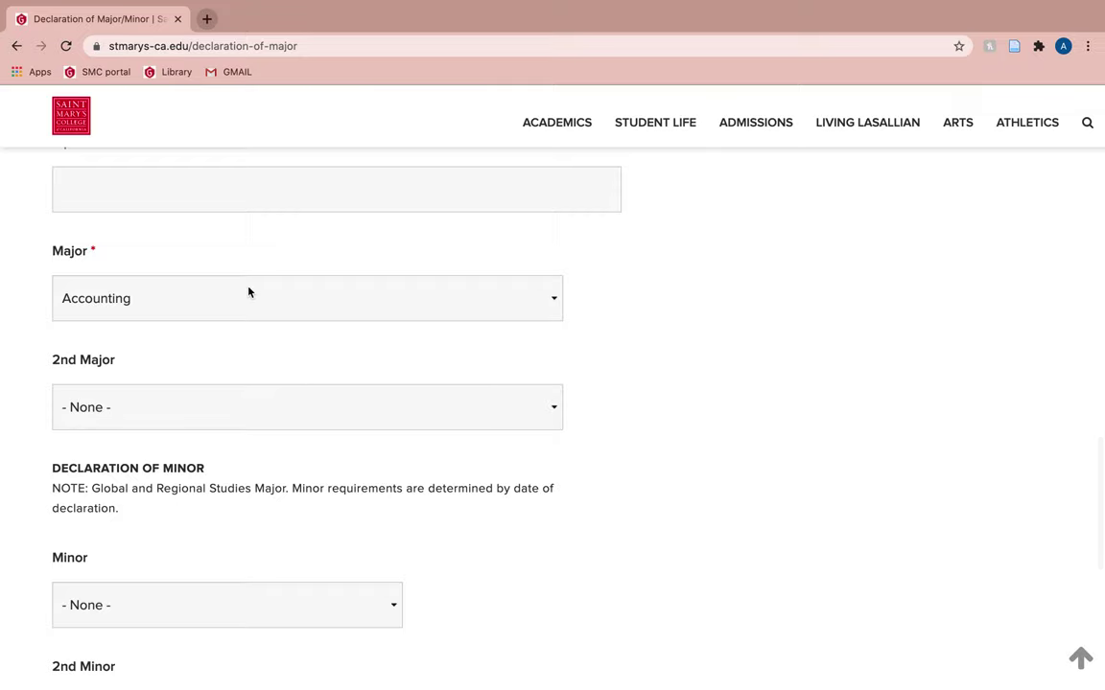
click(248, 292)
click(249, 305)
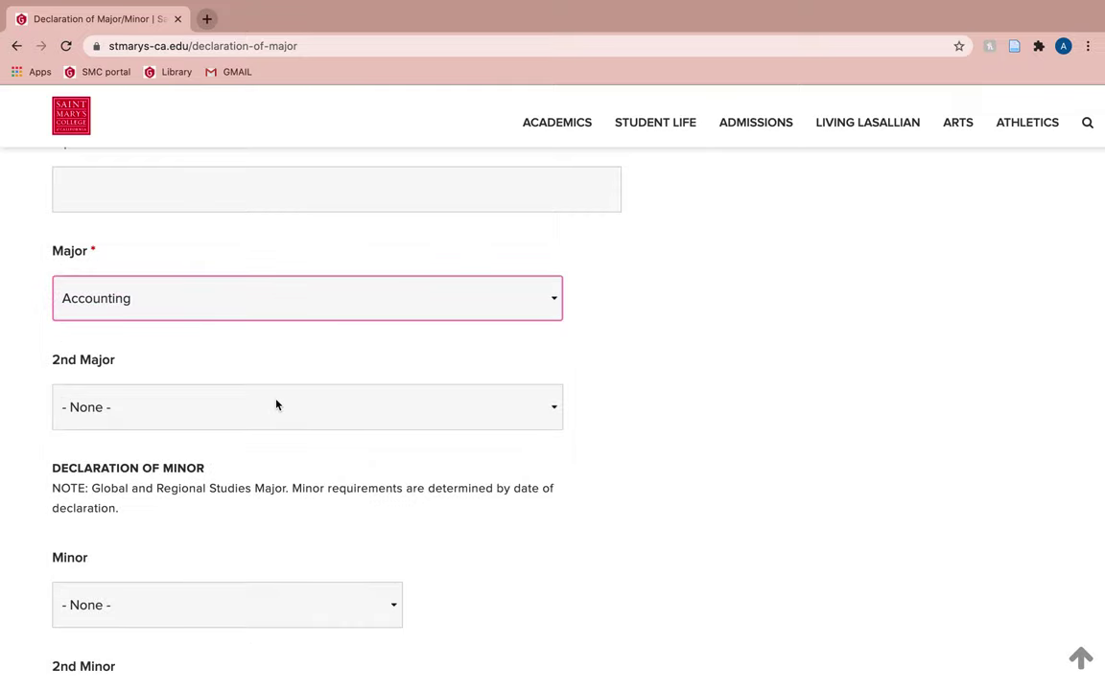
- Choose Ethnic Studies from the 2nd Major list
scroll(277, 405, down, 1)
click(287, 367)
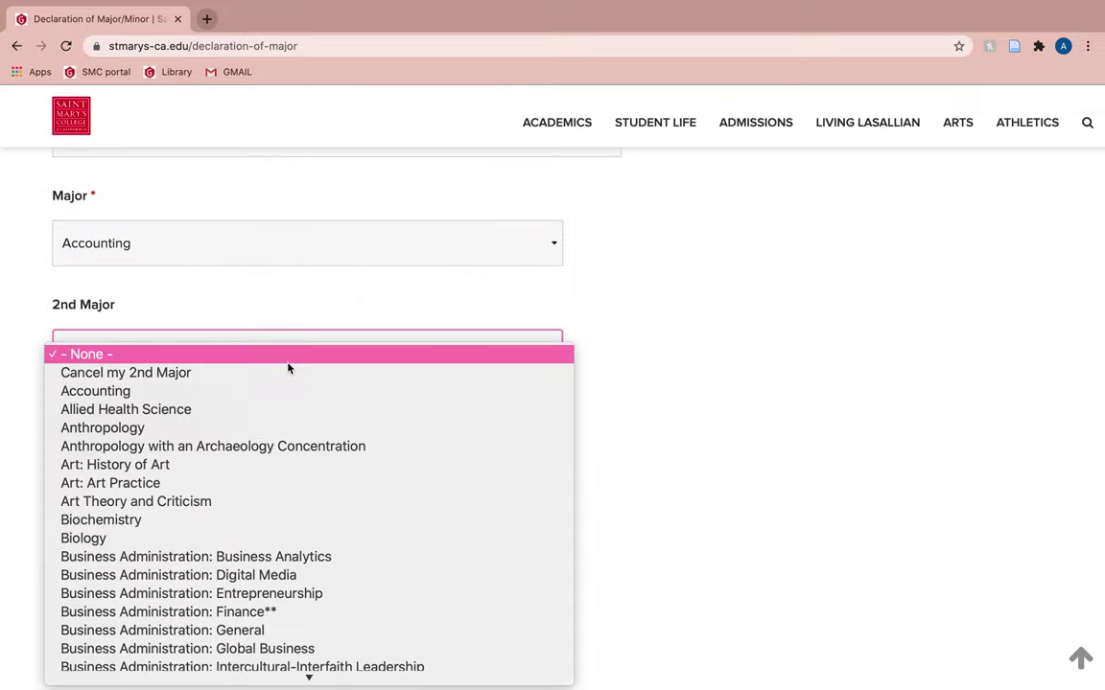
scroll(298, 541, down, 5)
scroll(298, 549, down, 2)
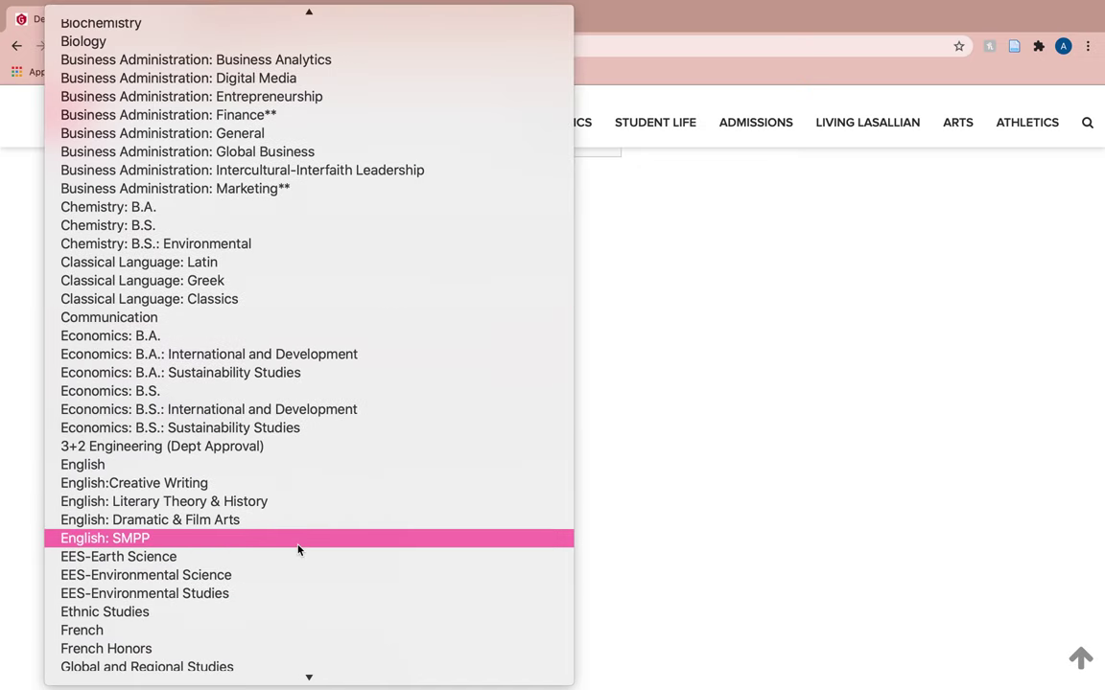
scroll(298, 547, down, 2)
scroll(298, 547, down, 3)
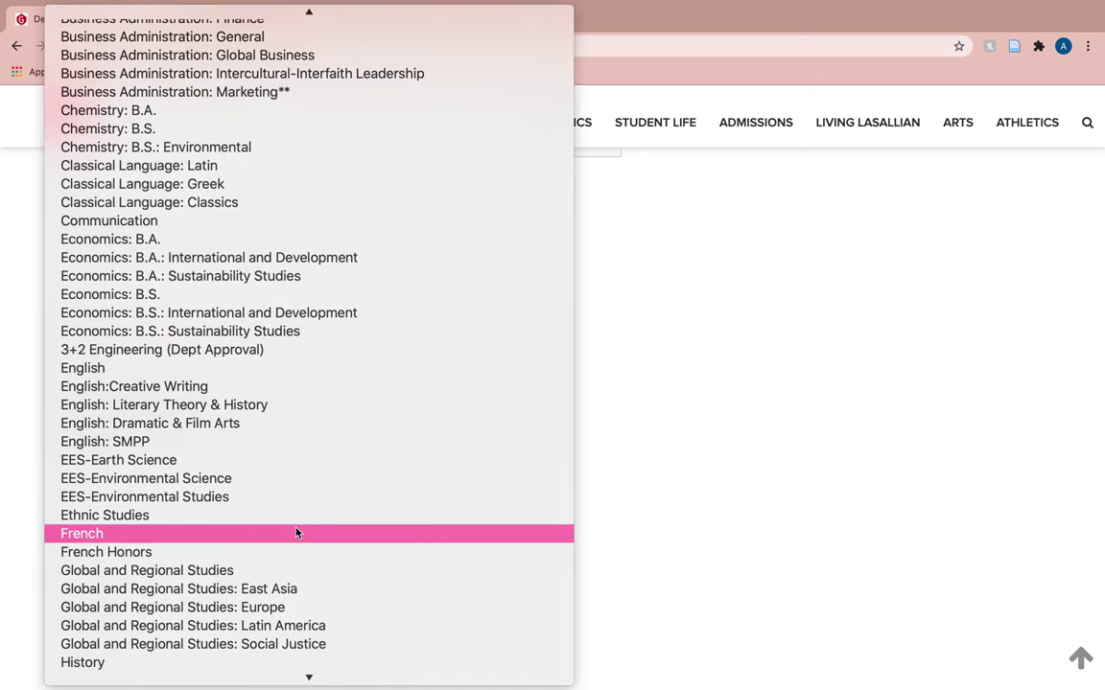
click(294, 521)
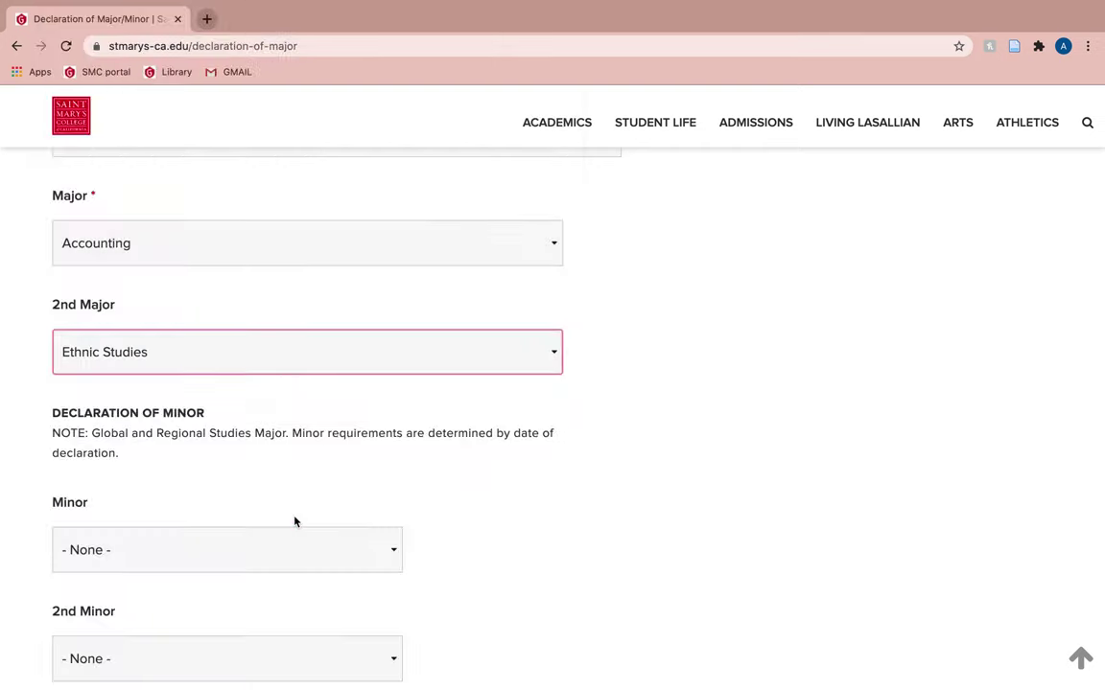
scroll(296, 522, down, 1)
scroll(296, 523, down, 4)
scroll(407, 565, up, 2)
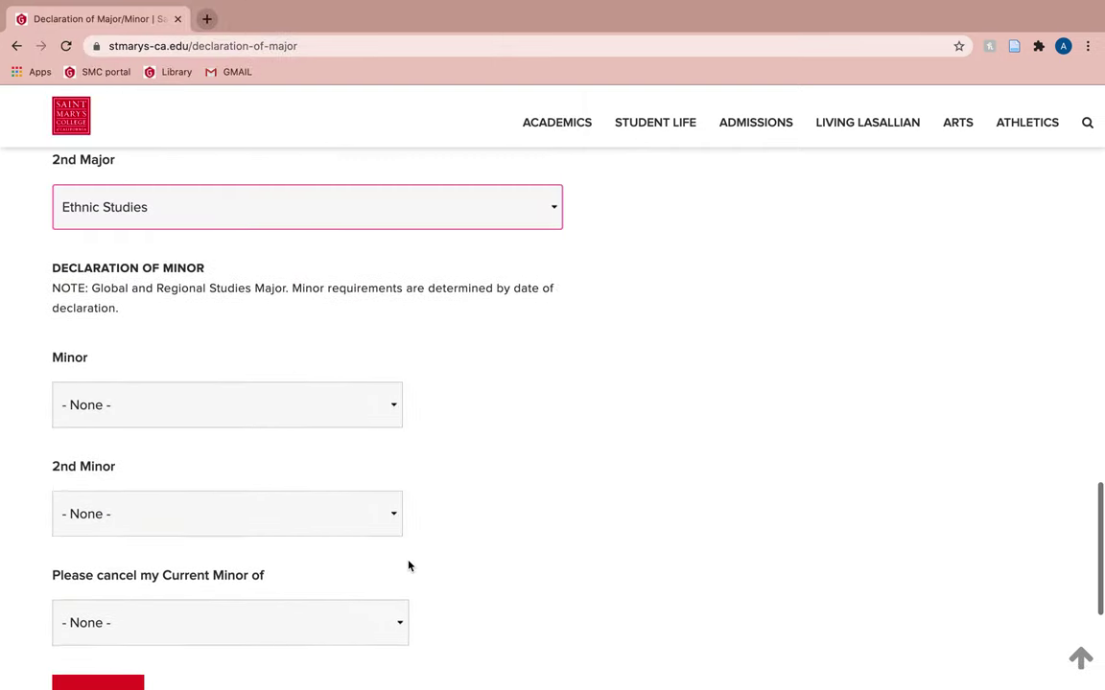
scroll(406, 565, up, 3)
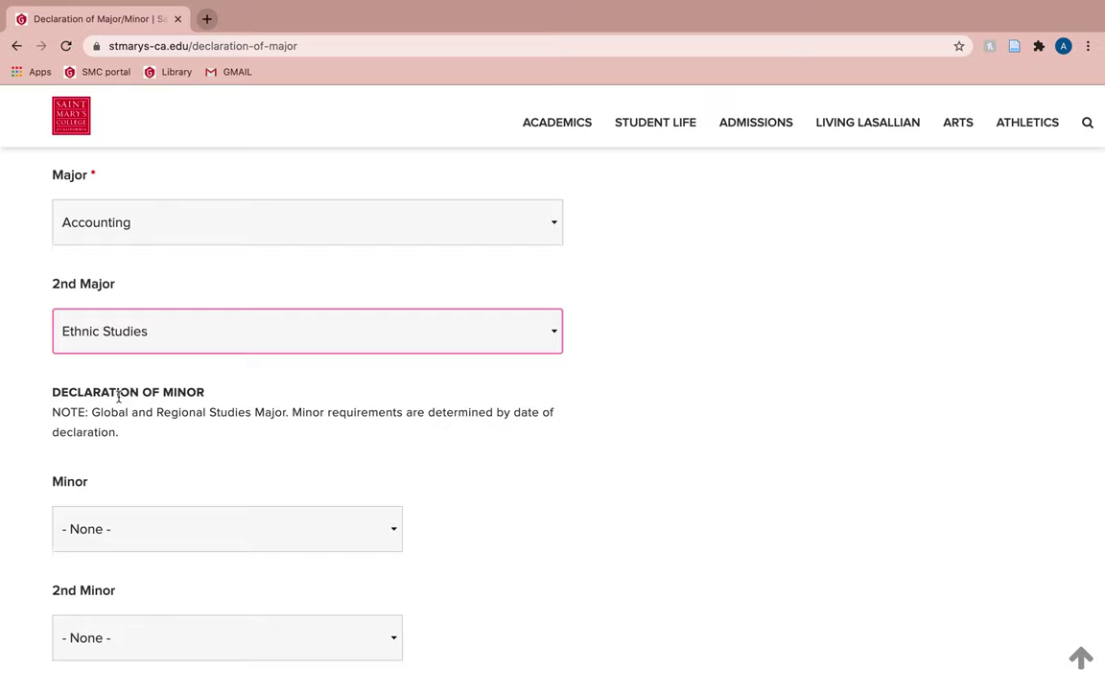
scroll(119, 396, up, 1)
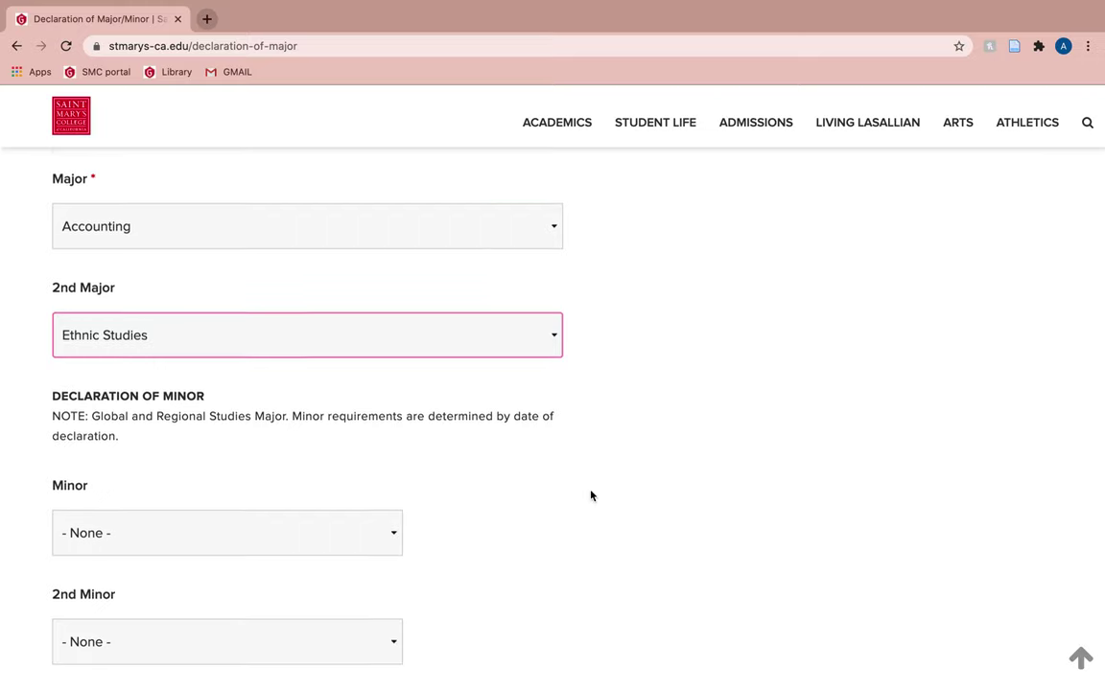
scroll(575, 494, up, 2)
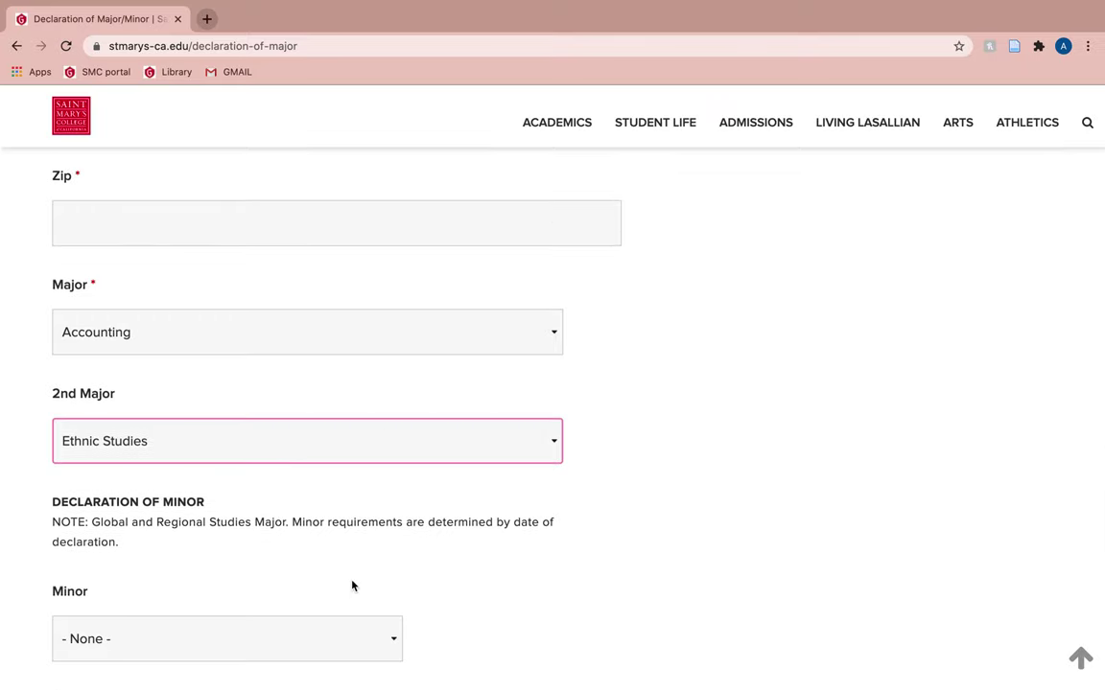
scroll(351, 586, down, 3)
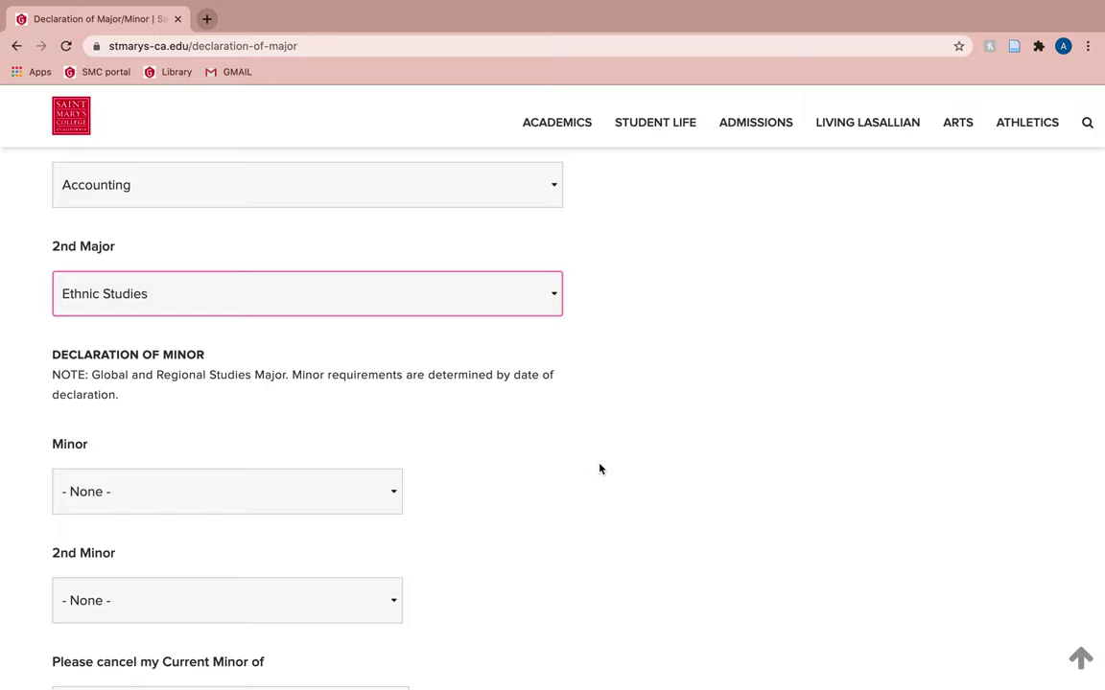
scroll(599, 469, down, 3)
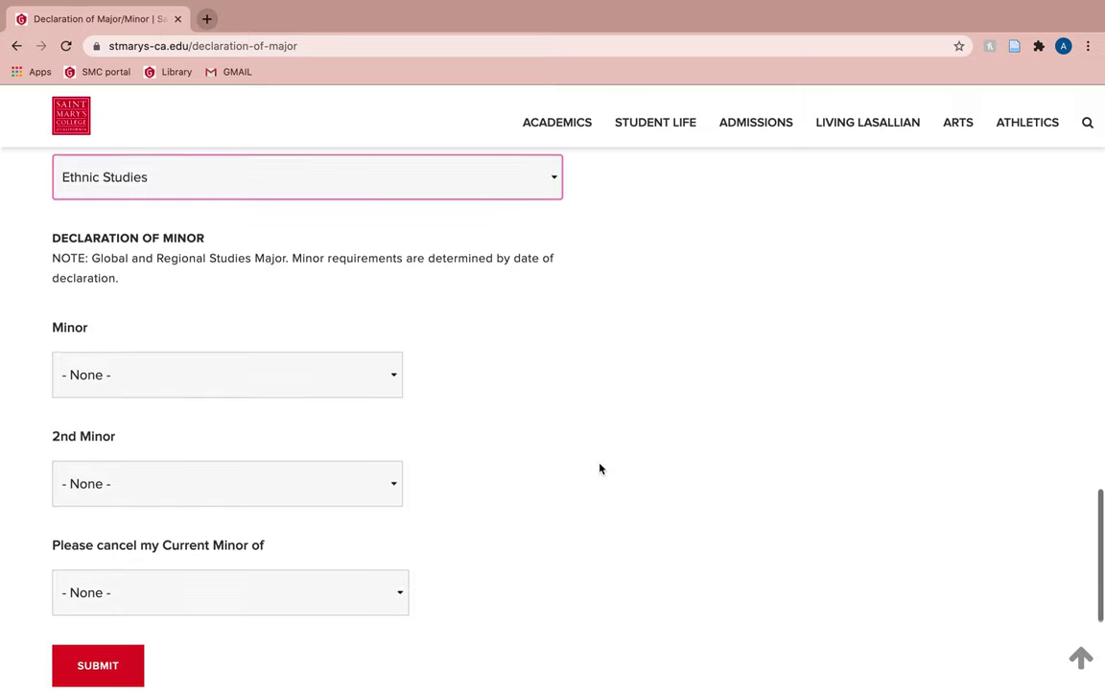